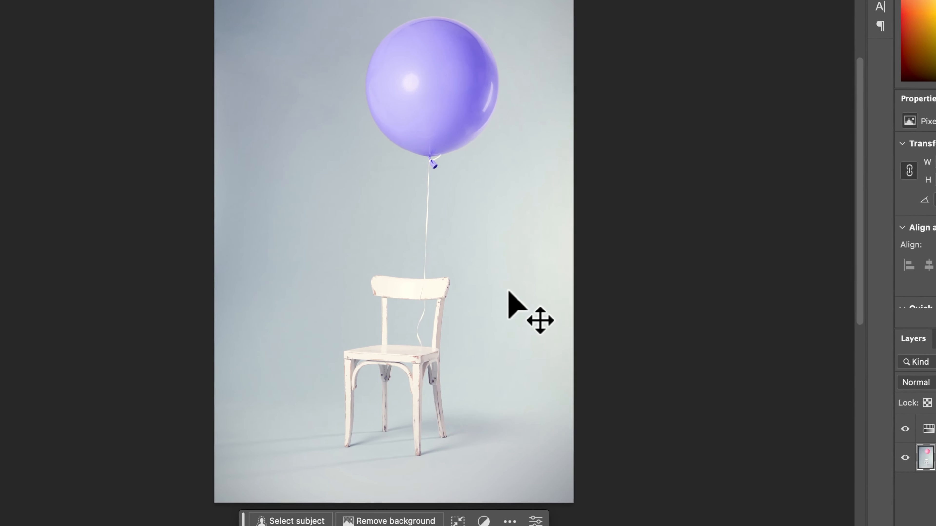
Try moving Layer 0 on its own without the Hue/Saturation 1 adjustment, and undo the move
drag(508, 291, 483, 296)
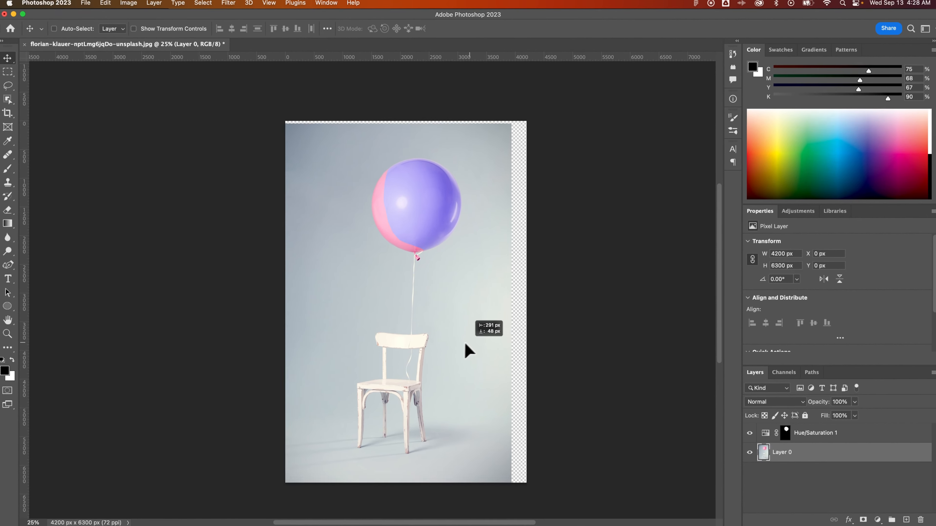
drag(467, 350, 449, 379)
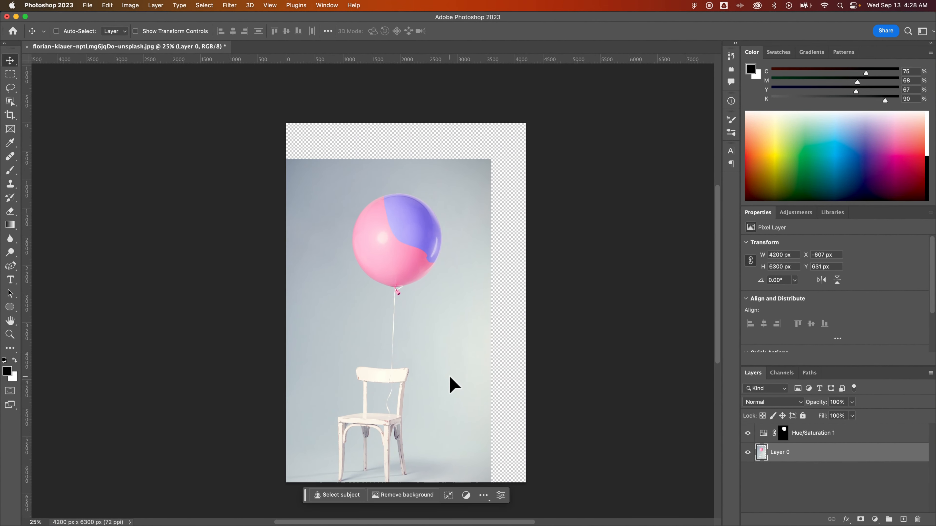
key(super+z)
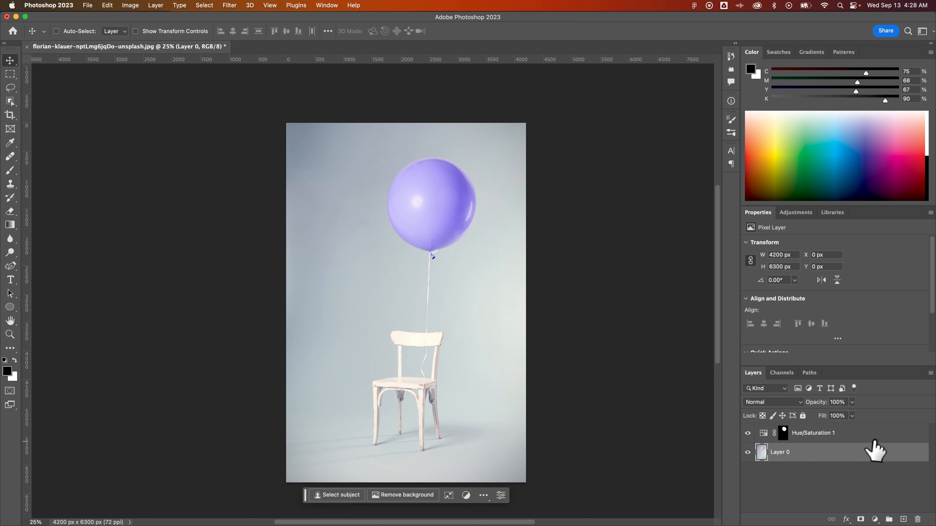
Group Hue/Saturation 1 with Layer 0, try moving the group, and undo both the move and the grouping
click(859, 437)
shift+click(844, 452)
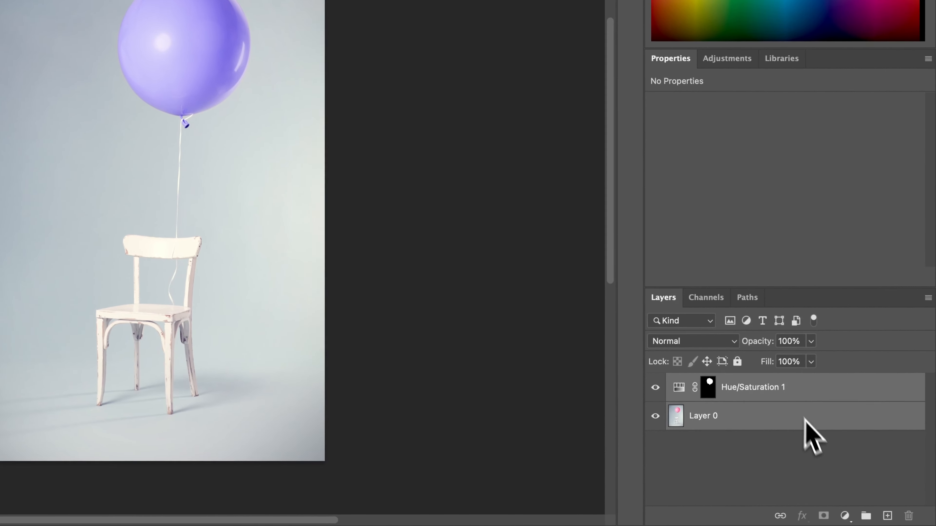
click(865, 516)
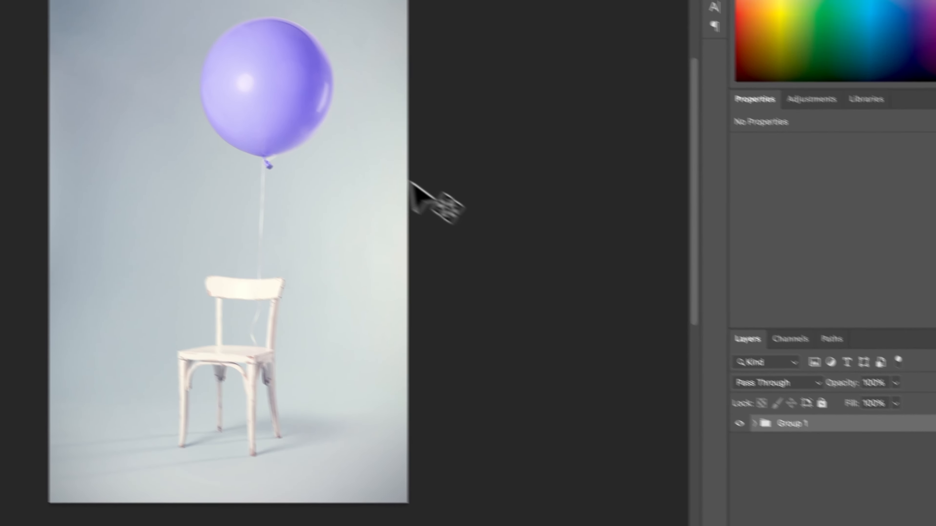
drag(411, 182, 423, 239)
key(super+z)
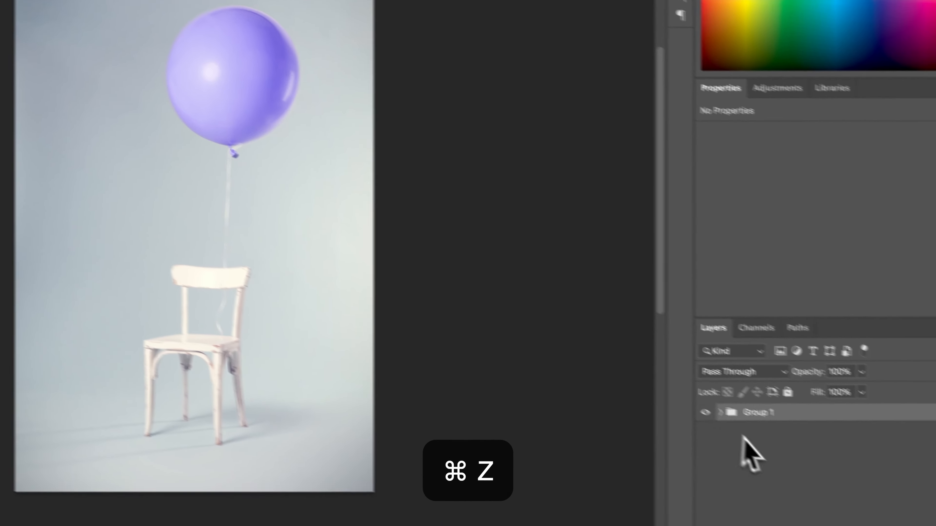
key(super+z)
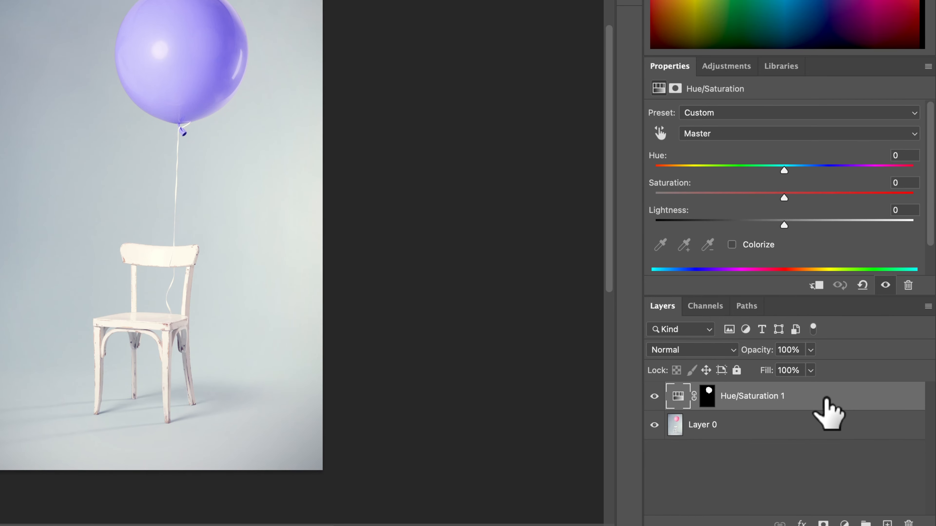
Link the Hue/Saturation 1 and Layer 0 layers together
shift+click(769, 430)
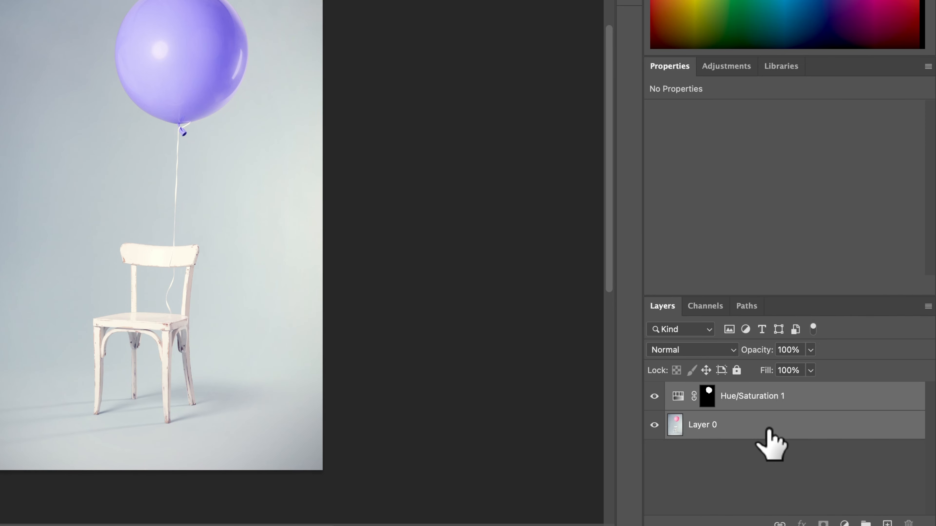
right_click(799, 403)
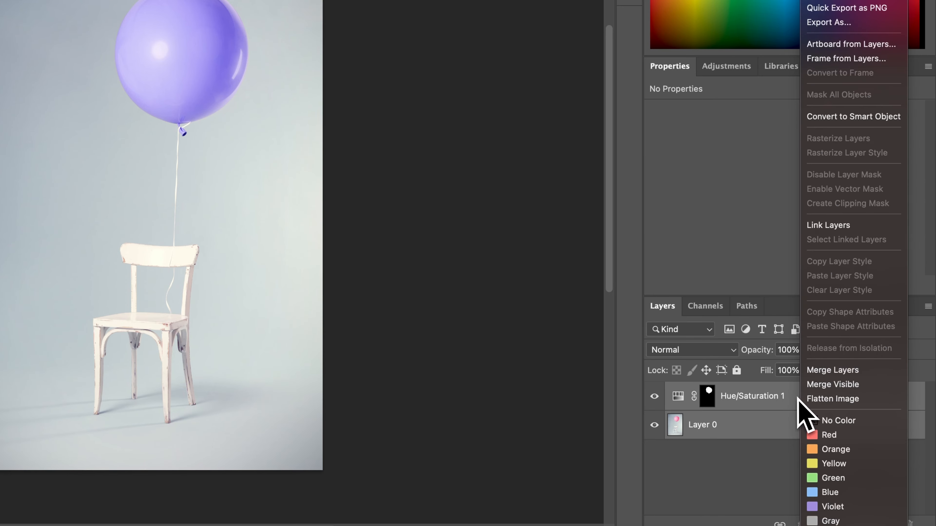
click(831, 225)
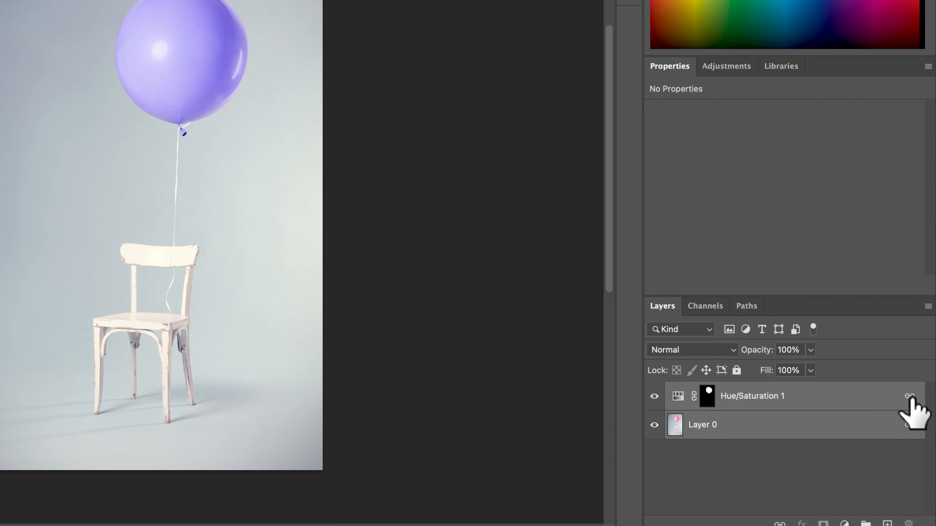
Move Layer 0 around with its linked adjustment and bring it back to about X -22 px, Y 8 px
click(774, 425)
drag(278, 136, 231, 193)
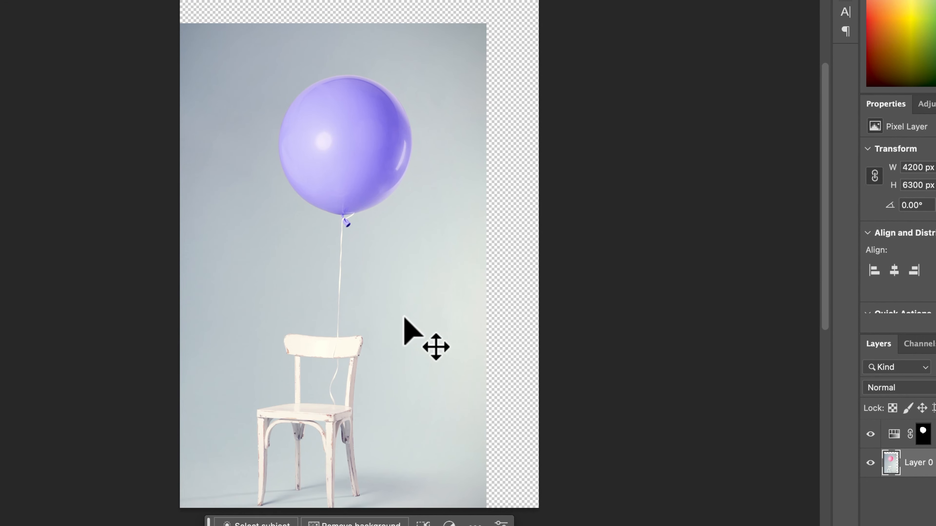
drag(404, 318, 453, 264)
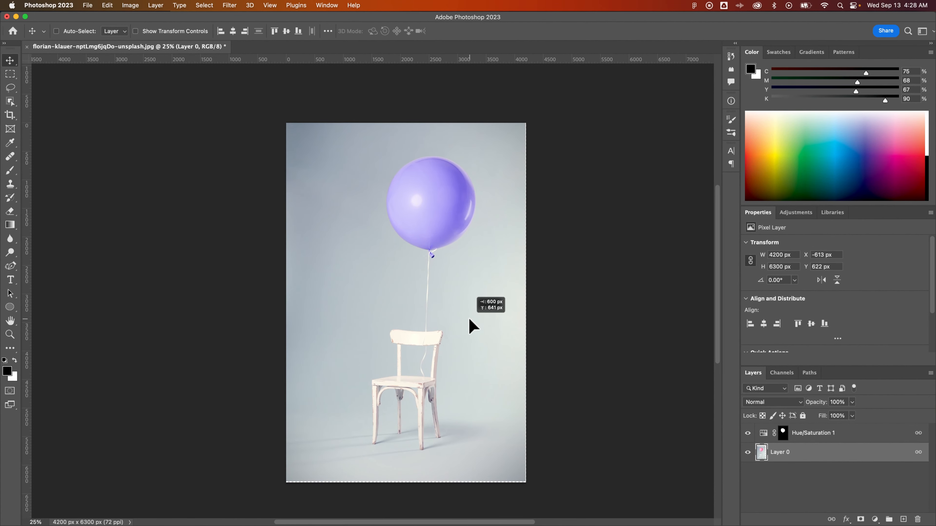
mouse_move(469, 319)
mouse_down()
mouse_move(473, 293)
mouse_move(452, 316)
mouse_up()
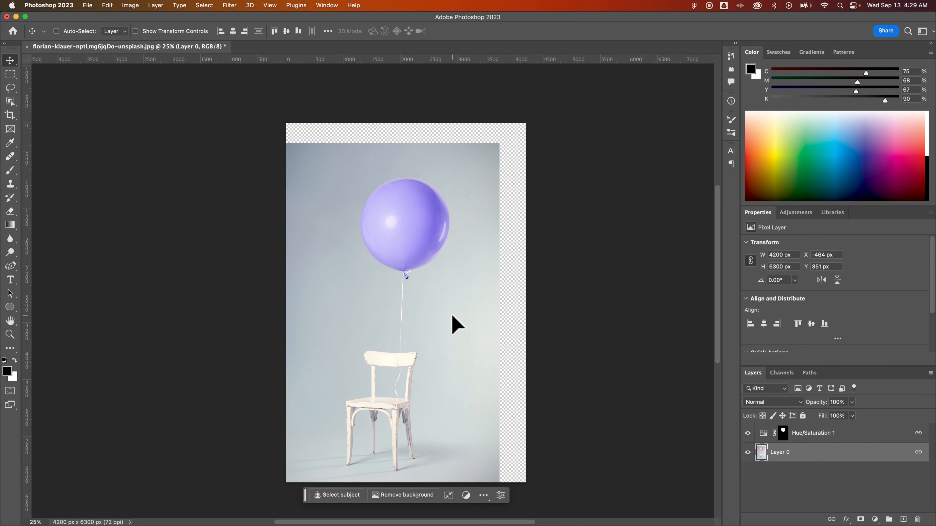
drag(449, 317, 474, 301)
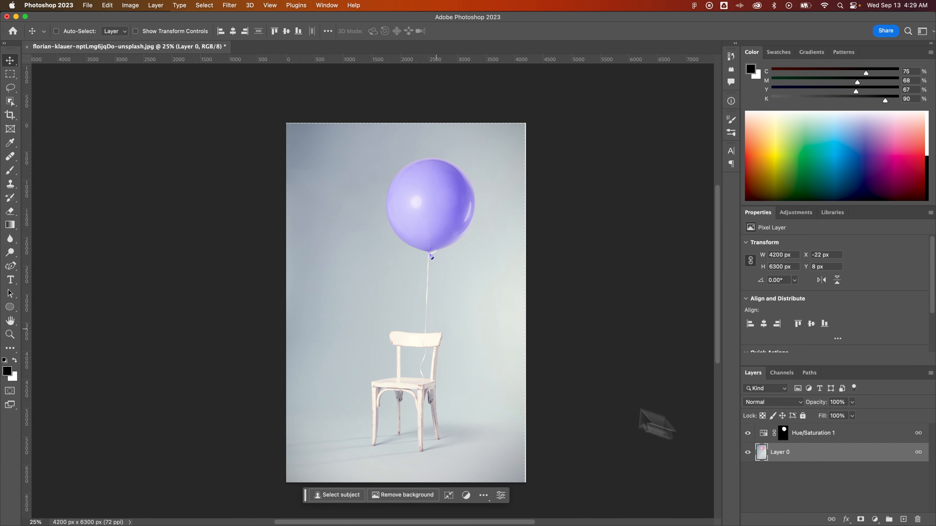
Try scaling the linked photo and adjustment up to about 134% with Free Transform
key(super+t)
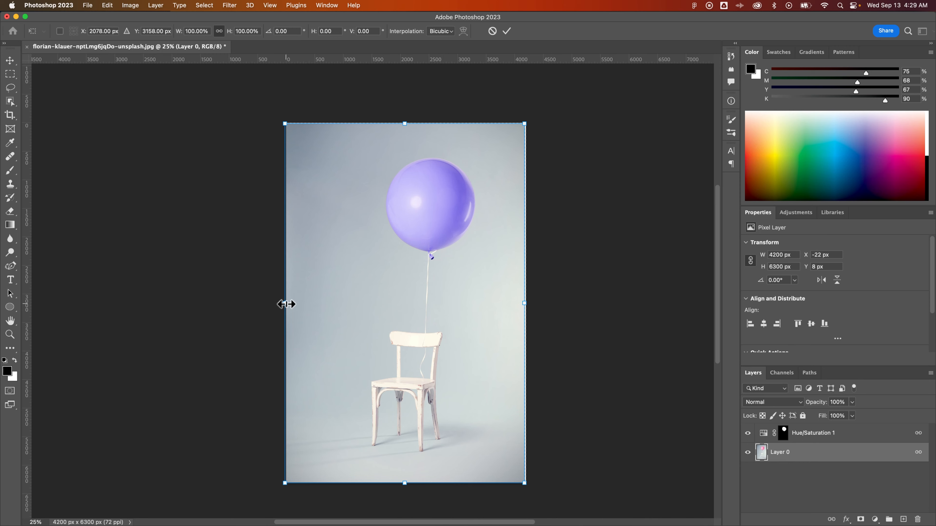
drag(285, 304, 204, 312)
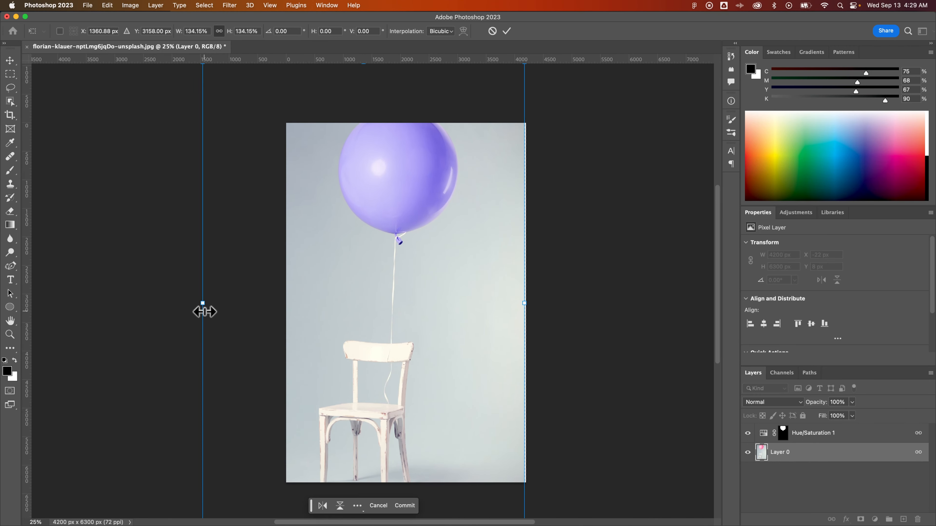
key(Return)
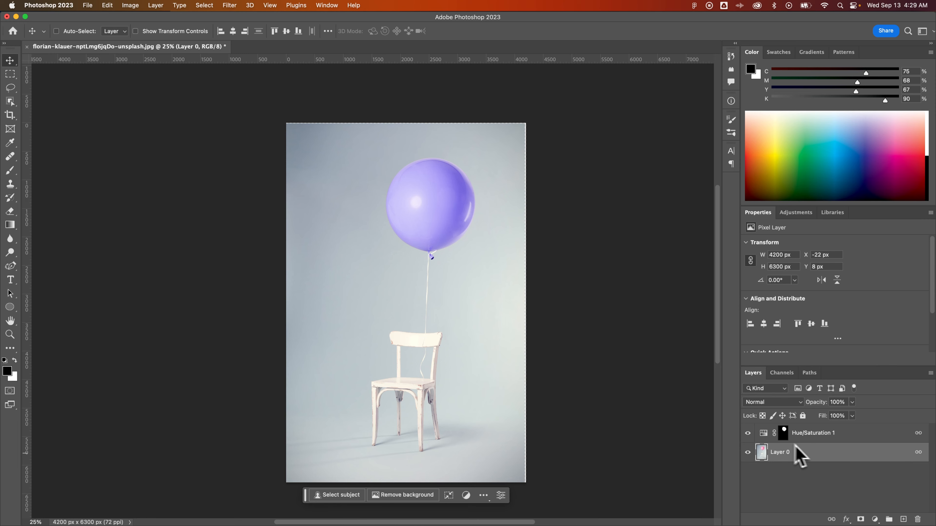
Enlarge the linked layers to about 7842 × 11762 px, shift the balloon into view, and undo the transform
key(super+t)
drag(285, 304, 78, 310)
drag(406, 233, 455, 358)
key(Return)
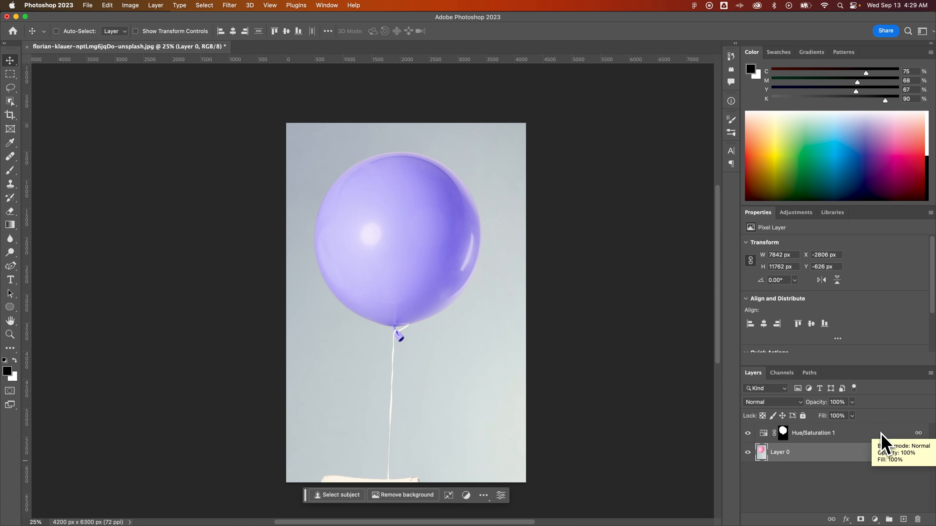
key(super+z)
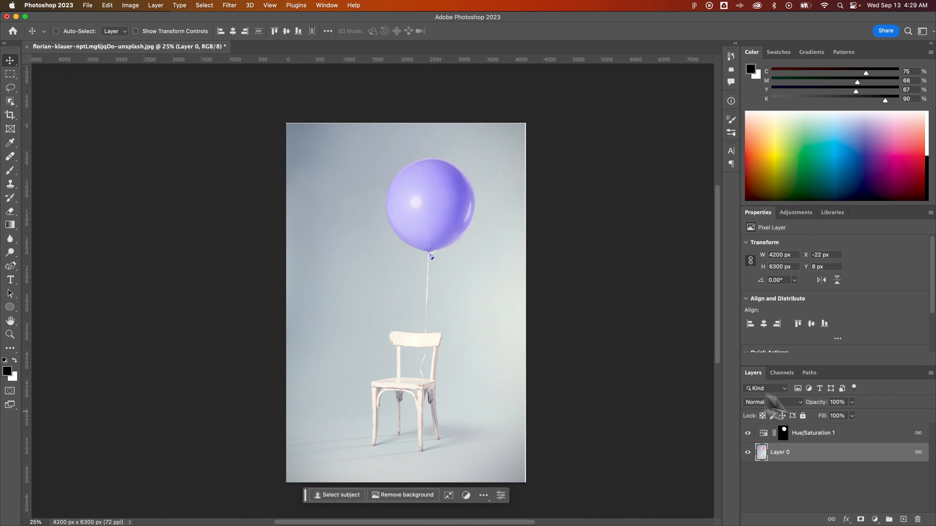
Hide both the Hue/Saturation 1 and Layer 0 layers
click(838, 435)
click(837, 456)
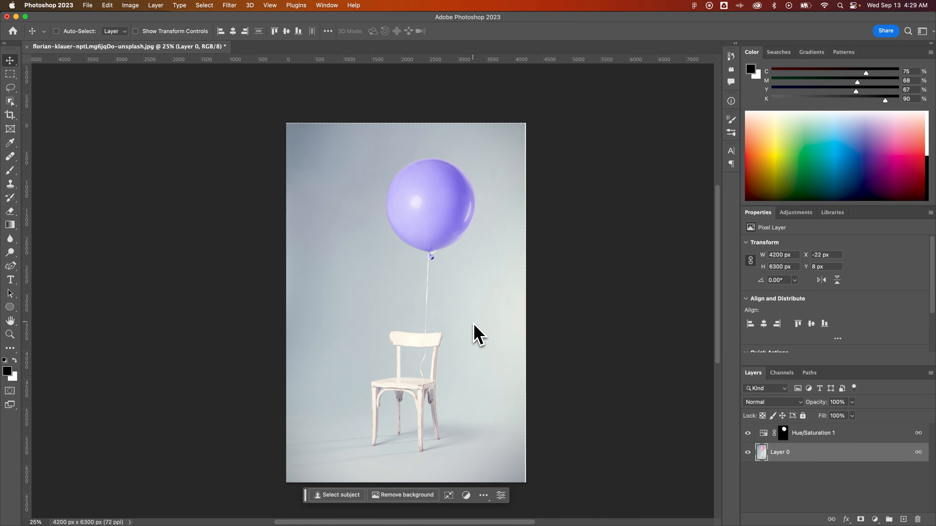
click(748, 451)
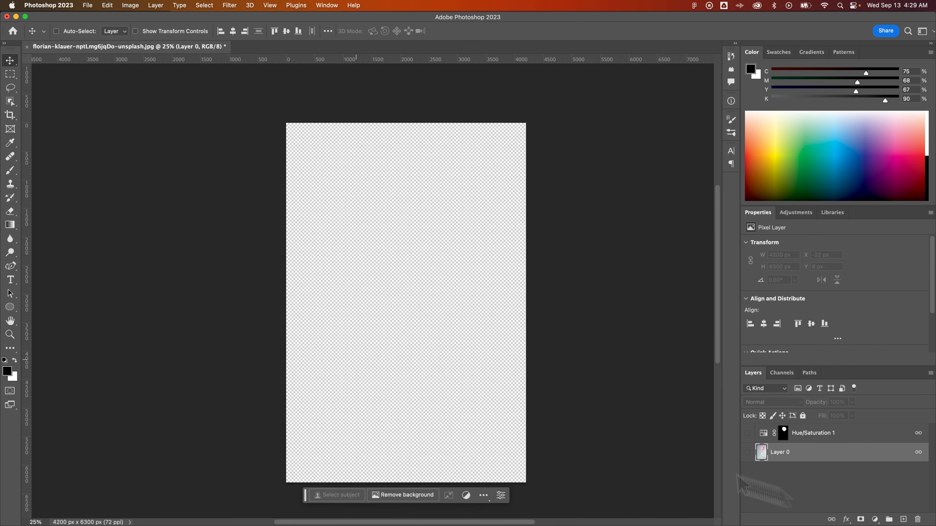
Draw a black rectangle about 4694 × 6556 px that covers the whole canvas, keeping its black fill
right_click(12, 313)
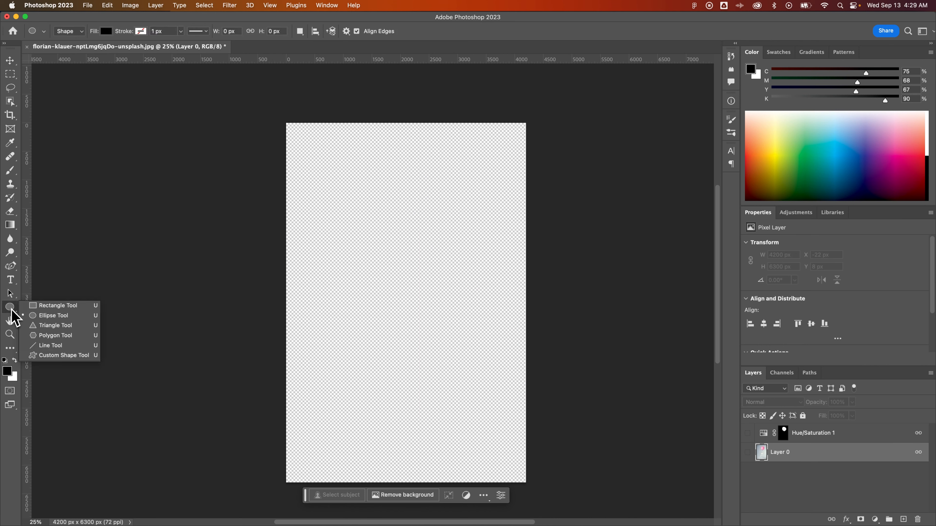
click(44, 306)
drag(279, 117, 554, 497)
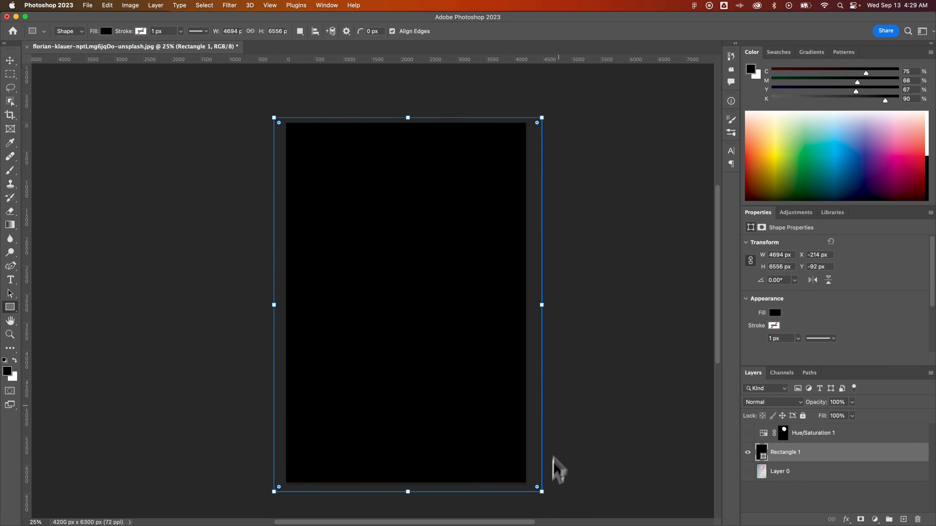
double_click(761, 452)
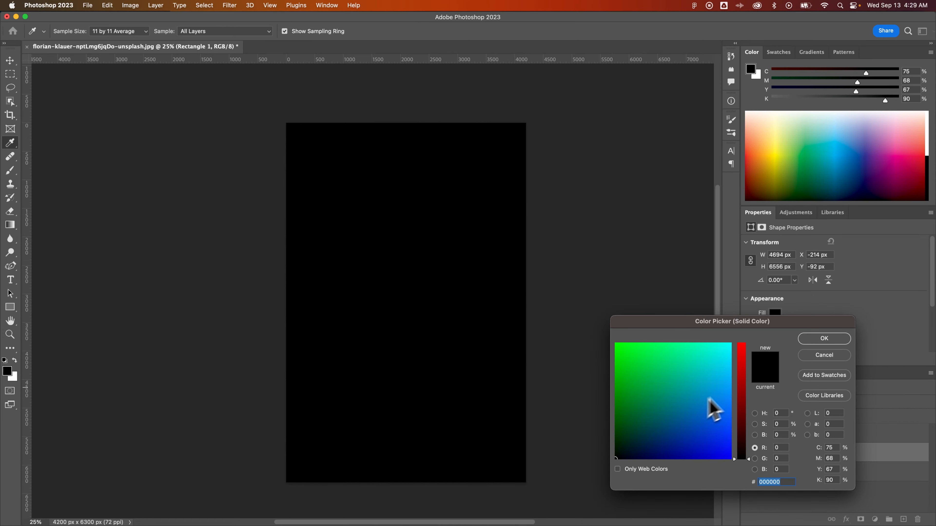
click(808, 354)
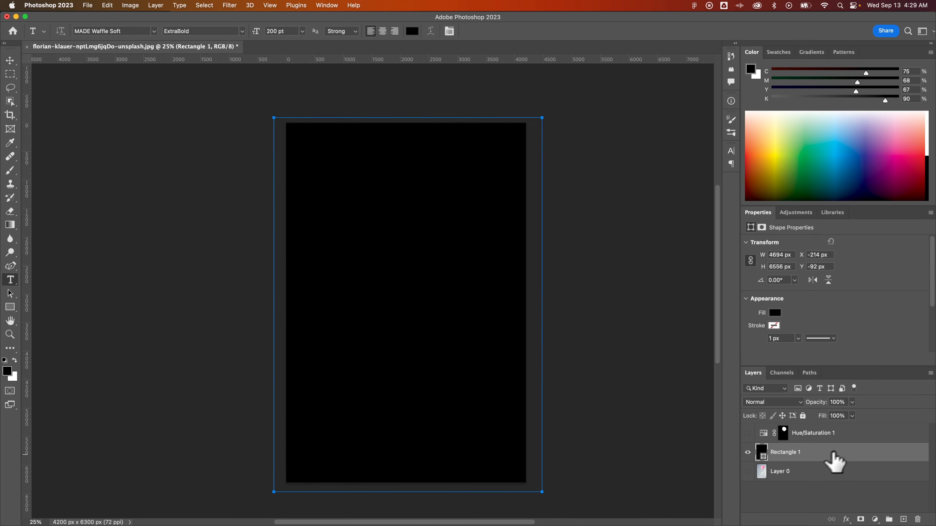
Add the text CLOUDS in MADE Waffle Soft ExtraBold at 200 pt and move its layer above Rectangle 1
click(814, 471)
key(t)
click(316, 199)
click(316, 199)
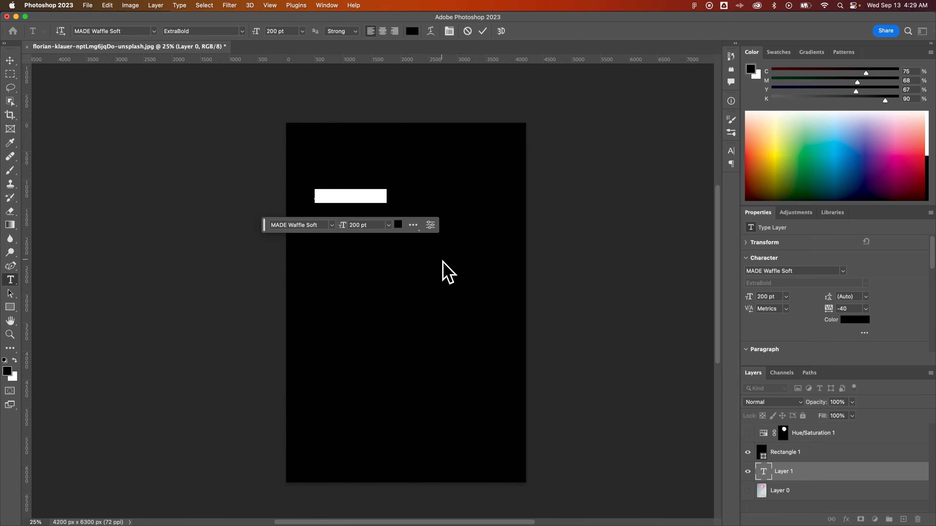
text(Summer)
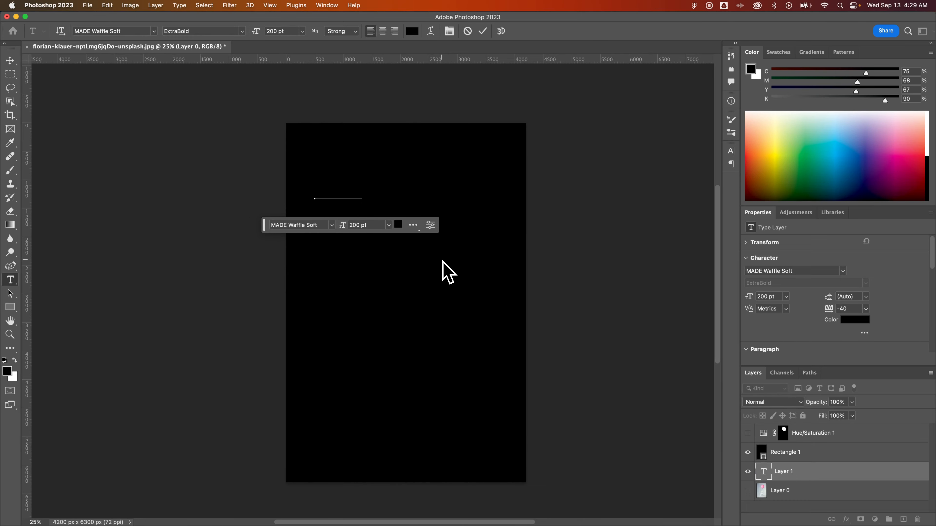
drag(822, 473, 806, 445)
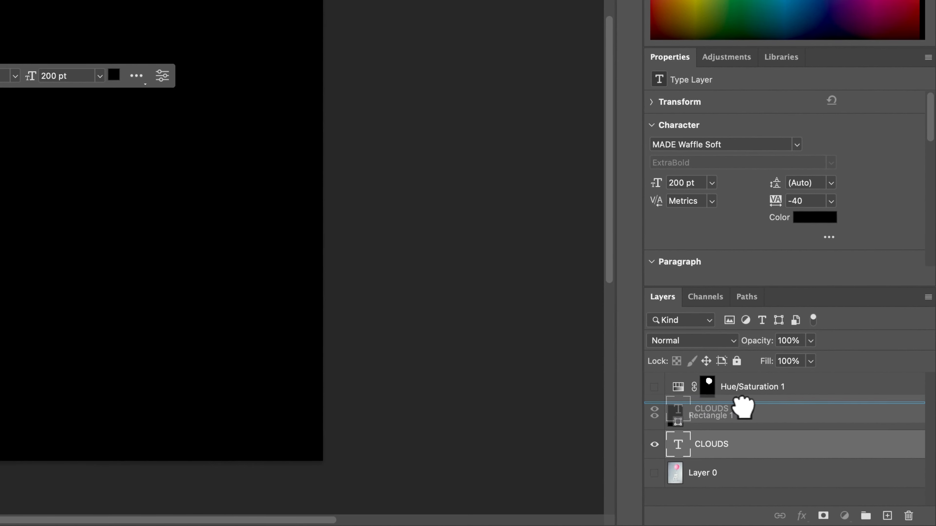
drag(742, 407, 744, 408)
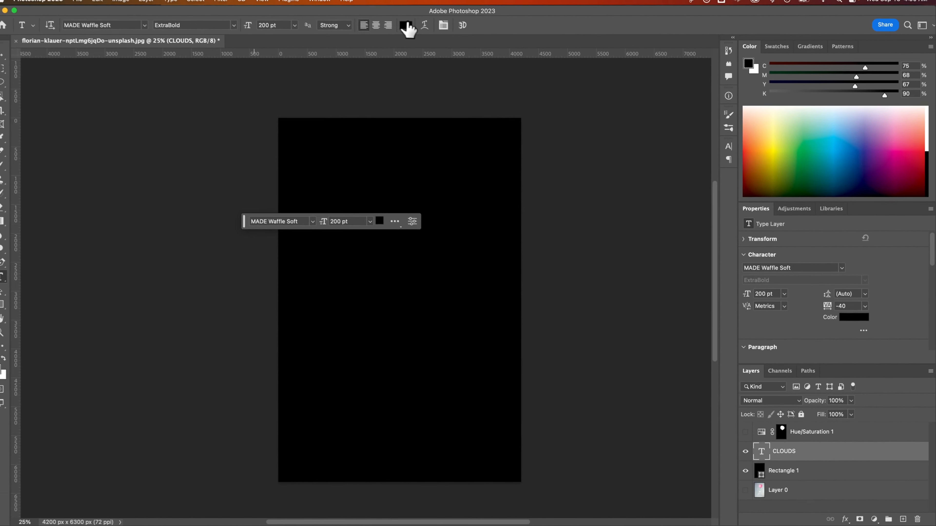
Set the colour of the CLOUDS text to white
click(409, 29)
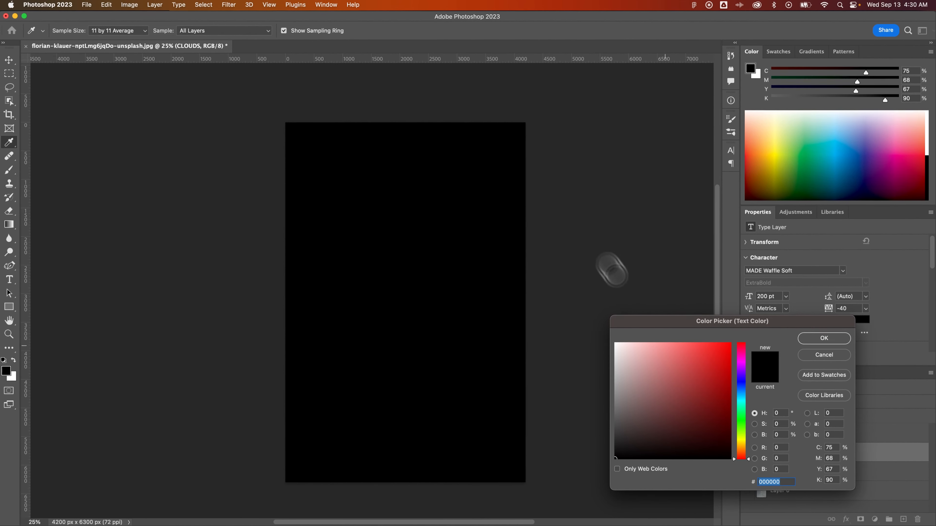
drag(659, 361, 591, 322)
click(836, 341)
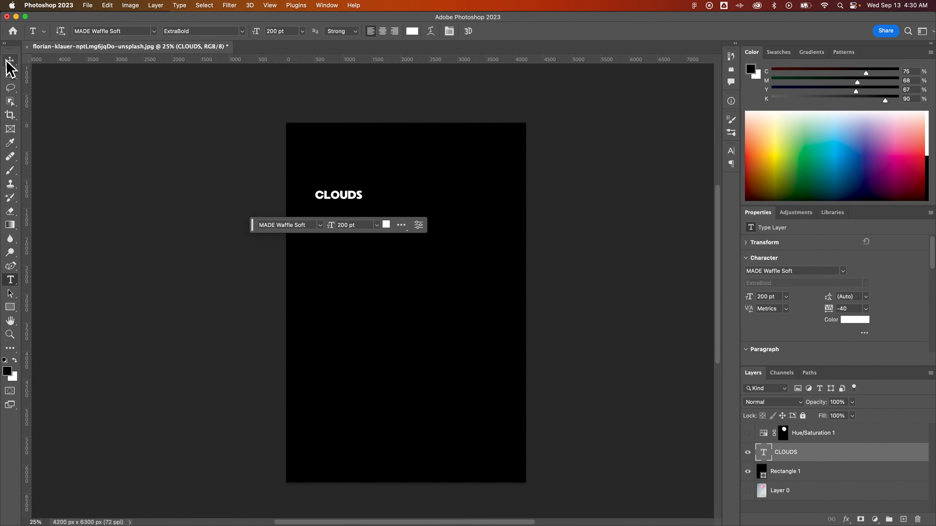
Scale the CLOUDS text up to about 392% and move it down toward the middle of the canvas
key(super+t)
drag(364, 200, 485, 294)
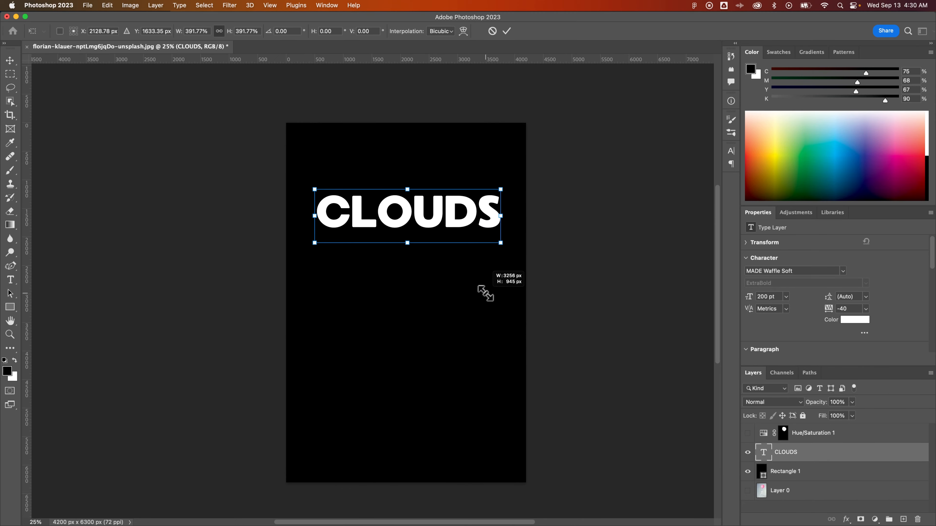
drag(463, 223, 478, 267)
key(Return)
Place the embedded image v2engin-akyurt-gJILnne_HFg-unsplash.jpg from the Downloads folder above the CLOUDS layer, keeping its 62.50% scale
key(super+equal)
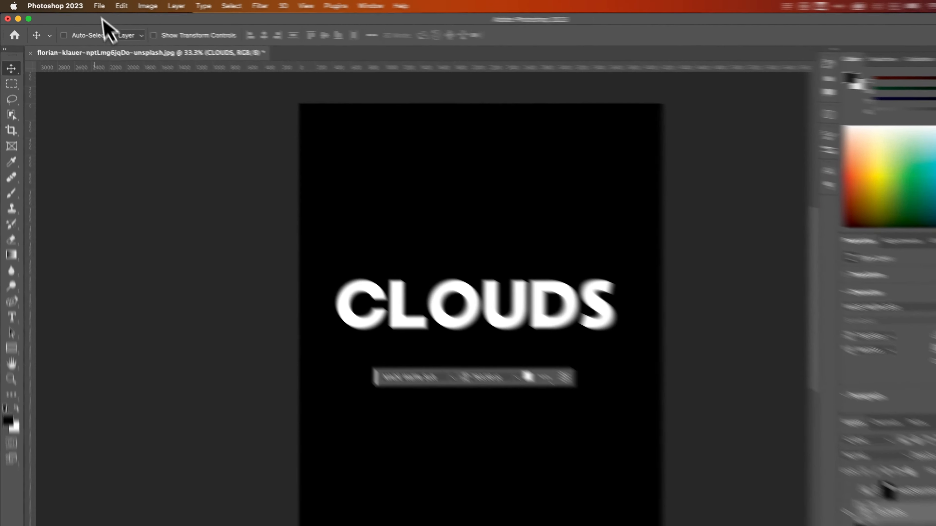
click(87, 5)
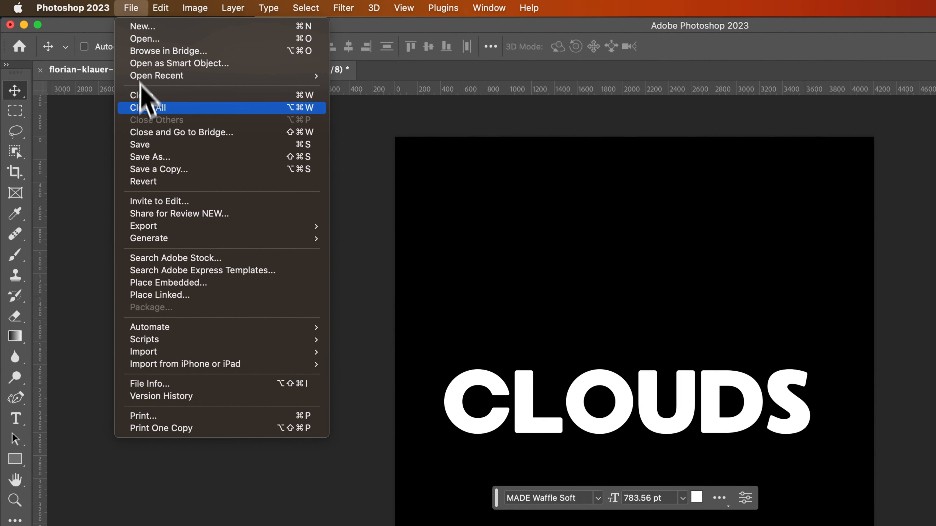
click(200, 287)
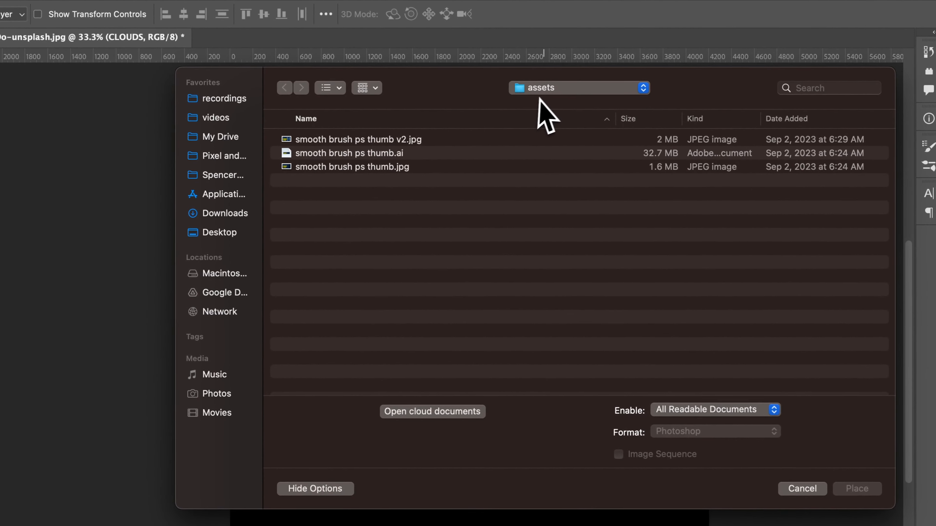
click(221, 213)
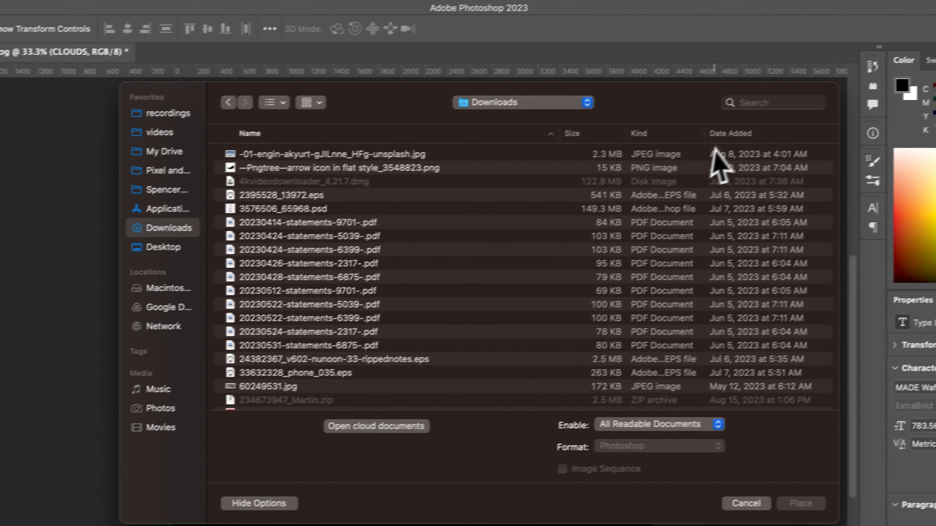
click(785, 118)
scroll(357, 213, down, 3)
scroll(282, 248, down, 1)
scroll(271, 233, down, 15)
click(272, 234)
click(772, 511)
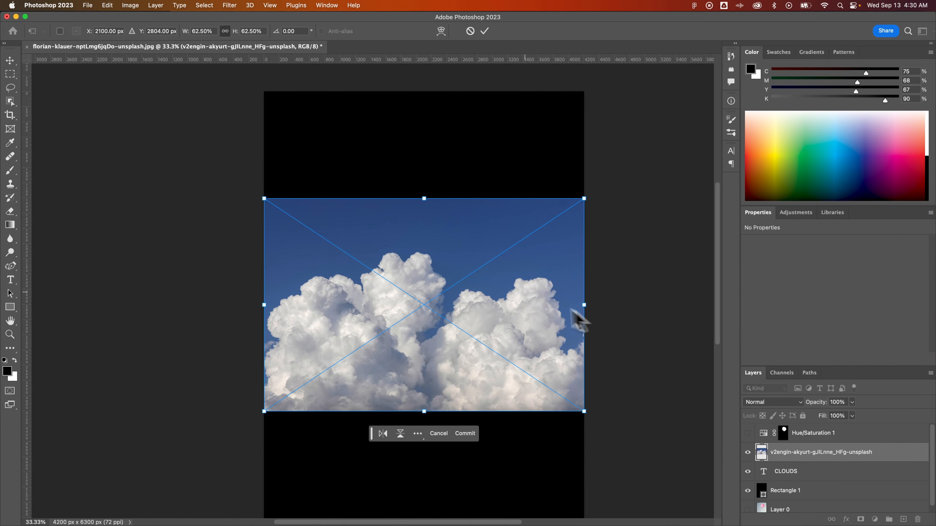
key(Return)
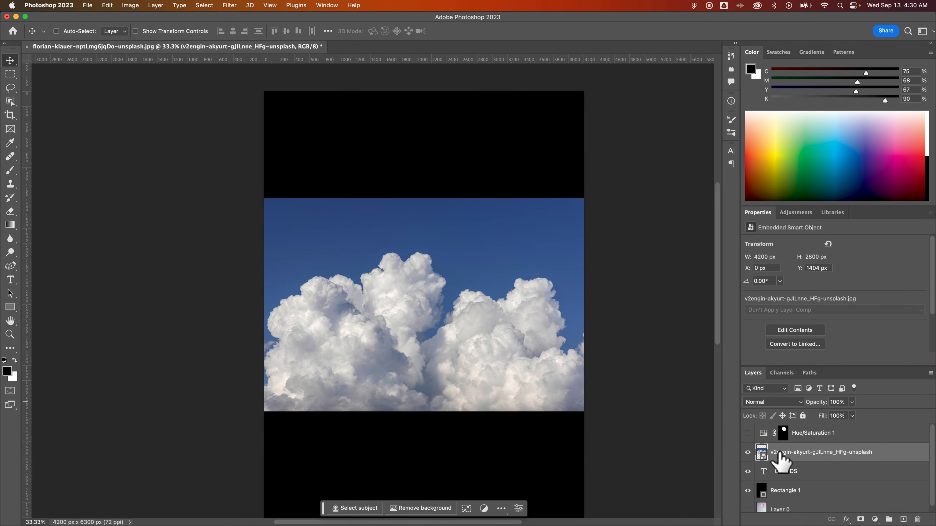
Move the cloud photo to about X -26 px, Y 1204 px and clip it to the CLOUDS text layer
drag(448, 265, 444, 286)
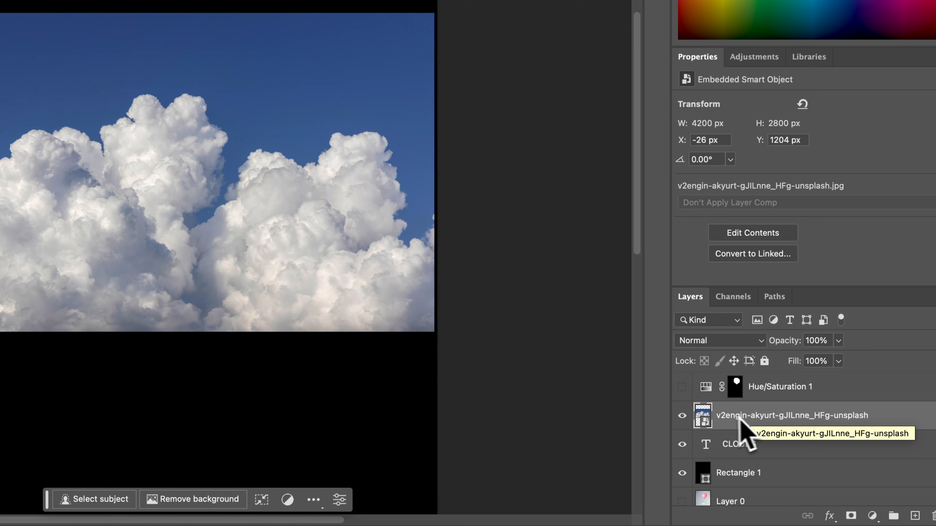
click(793, 471)
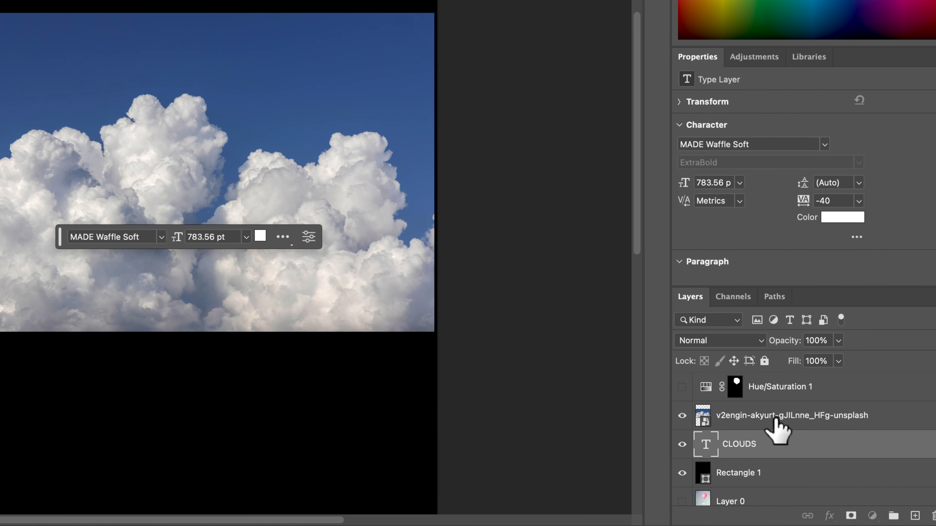
click(779, 427)
alt+click(778, 429)
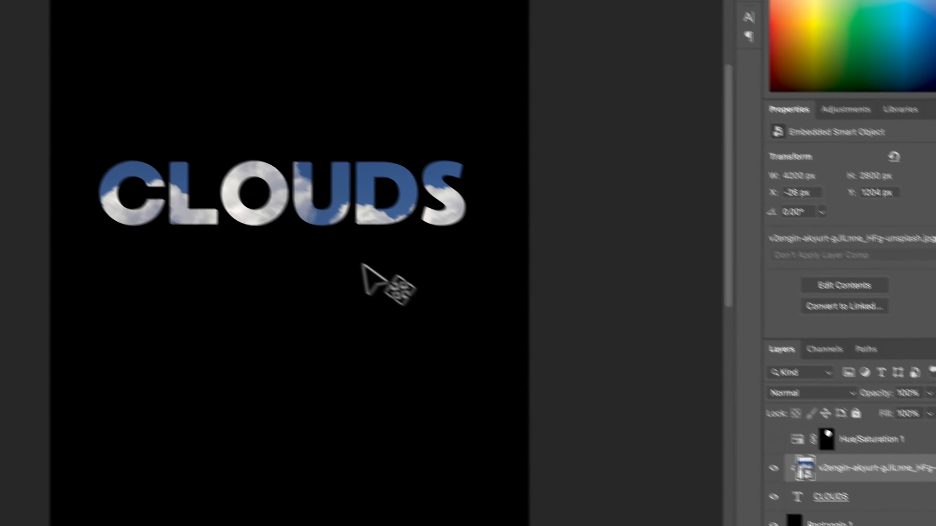
Reposition the clipped cloud photo inside the lettering, and shift the CLOUDS text on its own over the photo
mouse_move(286, 232)
mouse_down()
mouse_move(317, 212)
mouse_move(292, 197)
mouse_move(272, 240)
mouse_up()
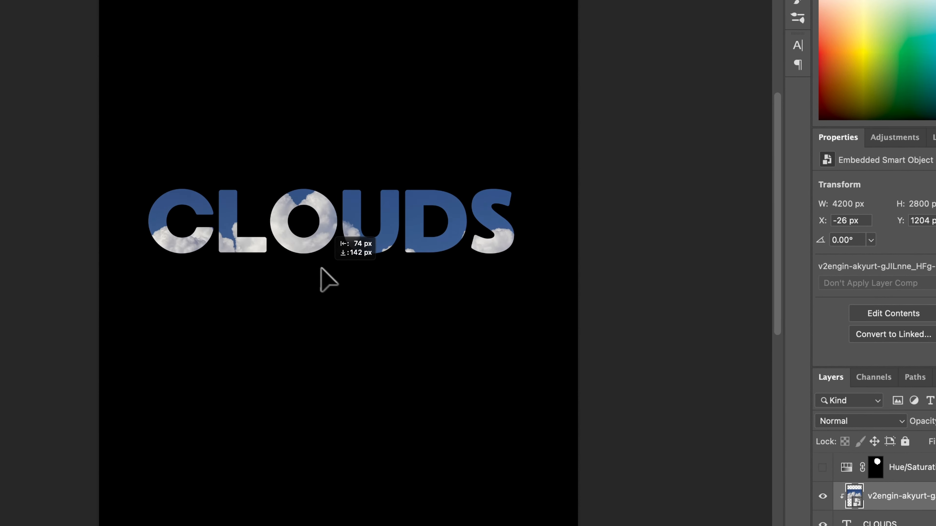
drag(321, 268, 350, 254)
click(913, 523)
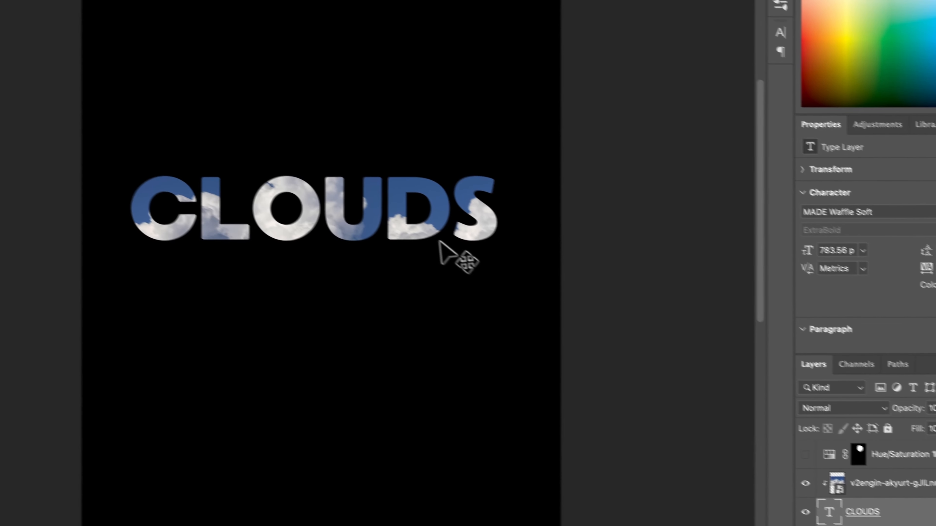
drag(439, 242, 395, 235)
drag(494, 258, 469, 255)
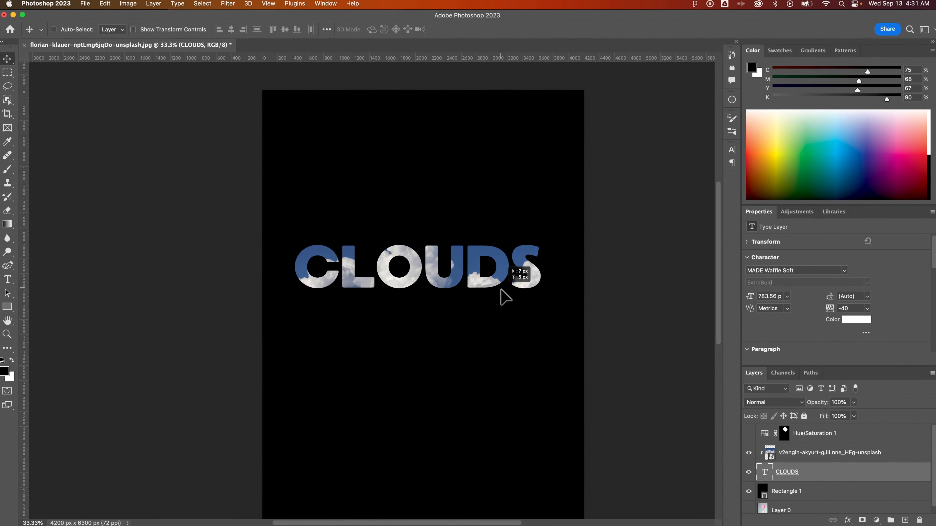
drag(500, 290, 506, 282)
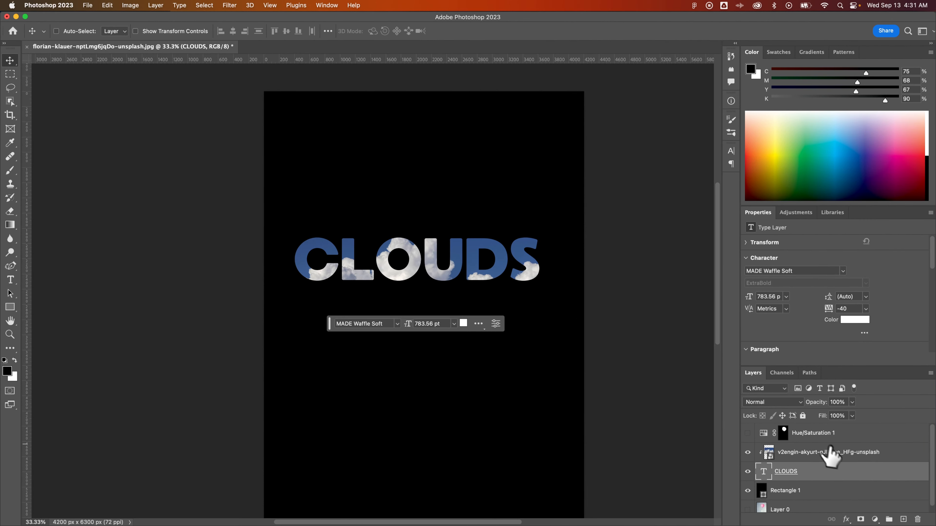
Select the clipped cloud photo layer and the CLOUDS text layer together and link them
super+click(828, 471)
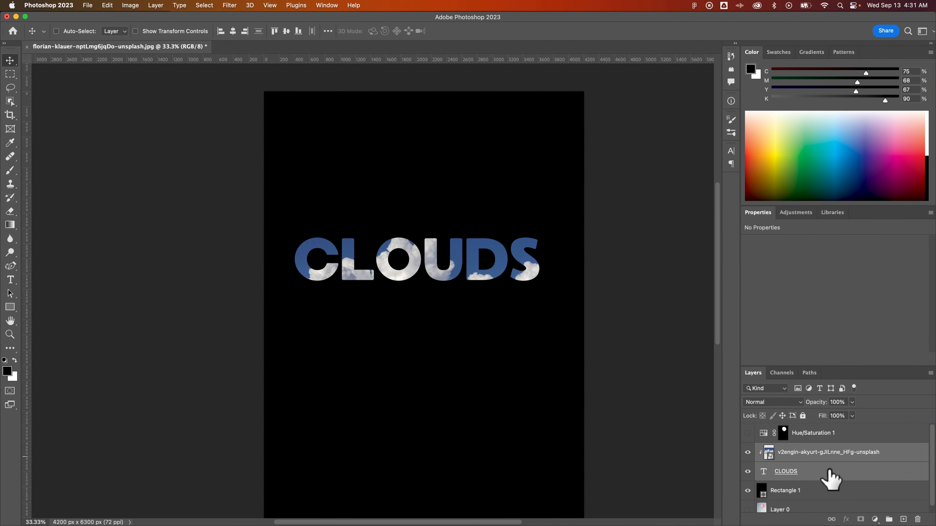
click(850, 475)
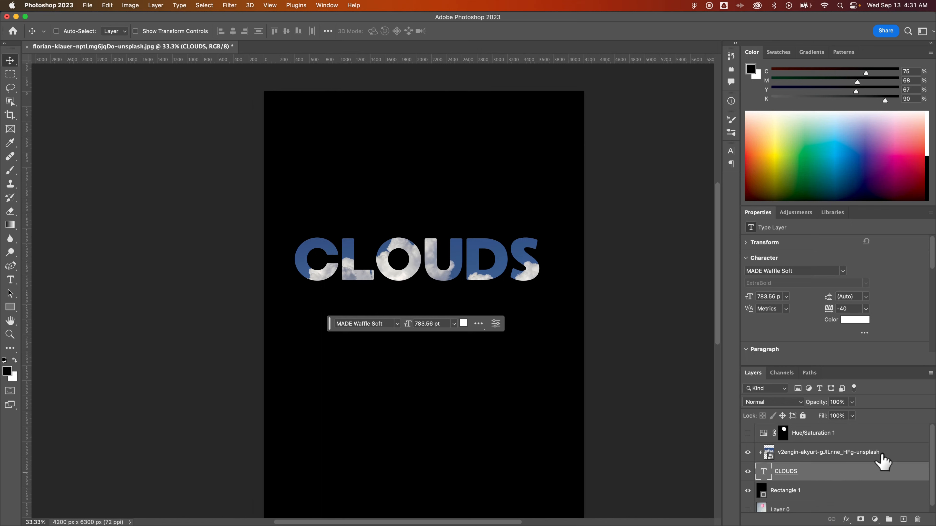
super+click(878, 464)
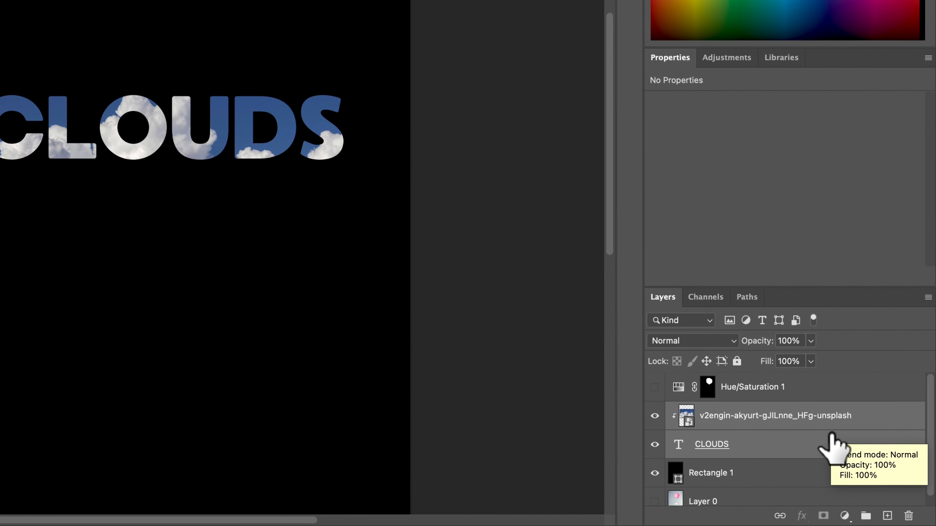
right_click(818, 427)
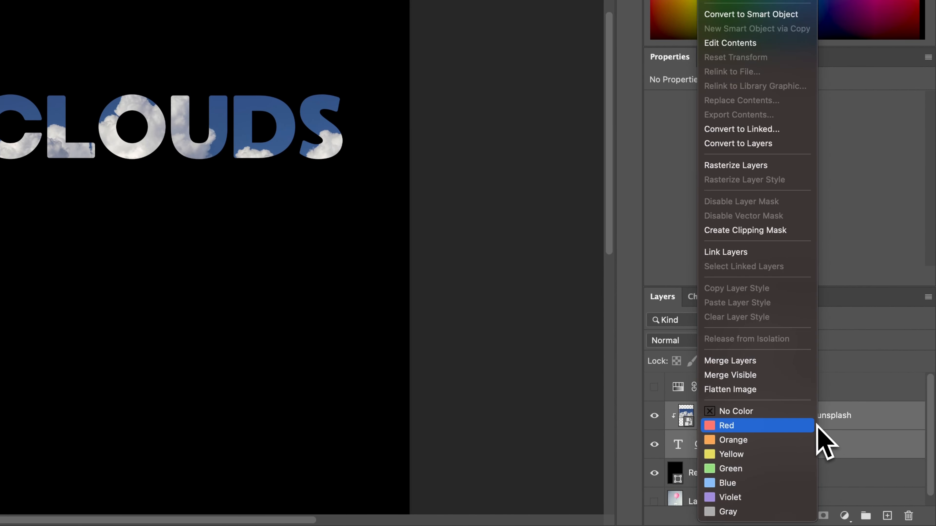
click(758, 253)
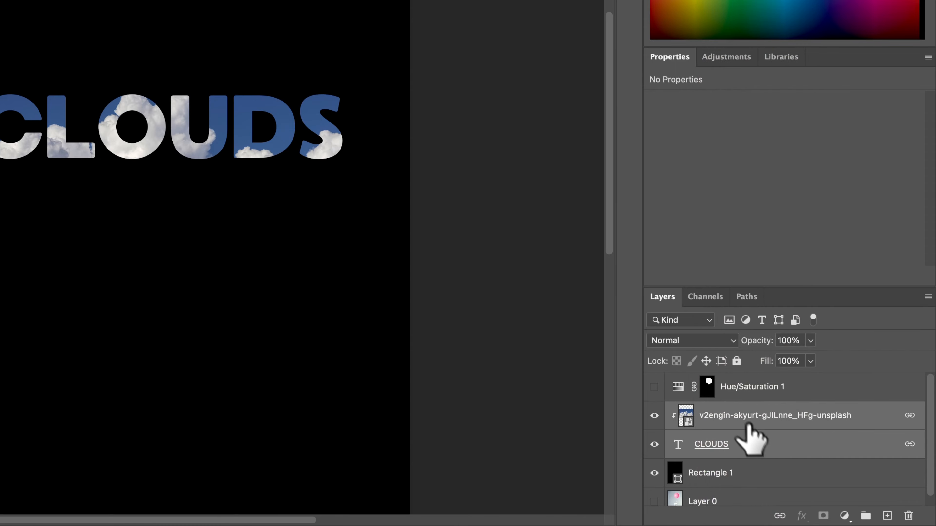
Select only the CLOUDS layer and move it down and back up the canvas together with its linked cloud photo
click(762, 441)
drag(190, 122, 159, 177)
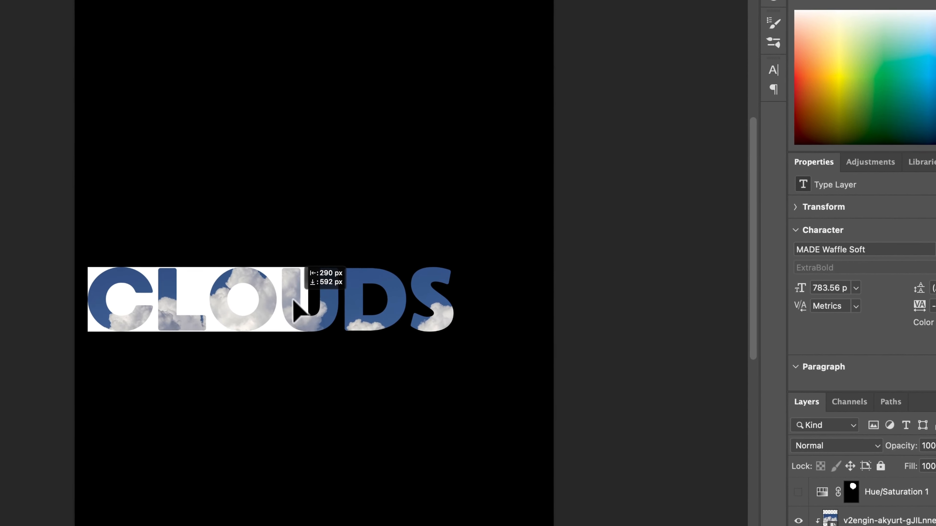
drag(333, 262, 363, 248)
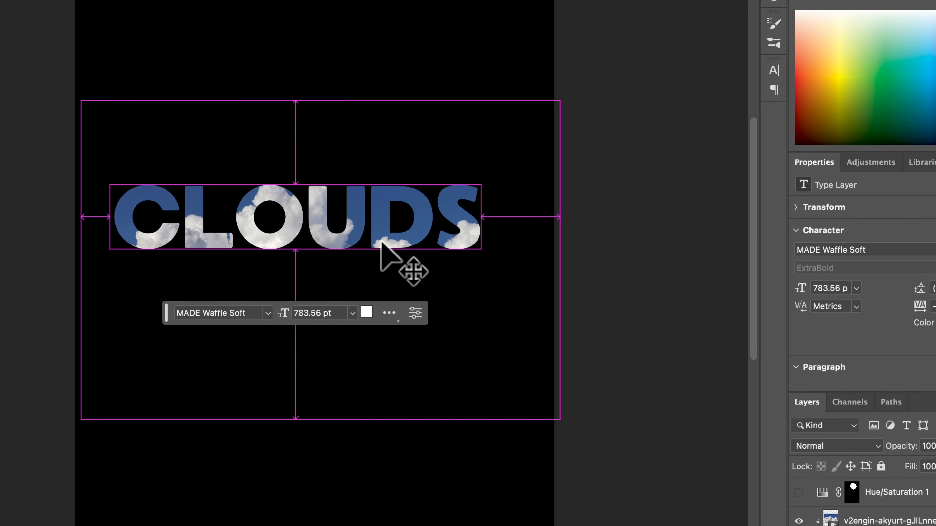
key(super+equal)
drag(382, 185, 405, 141)
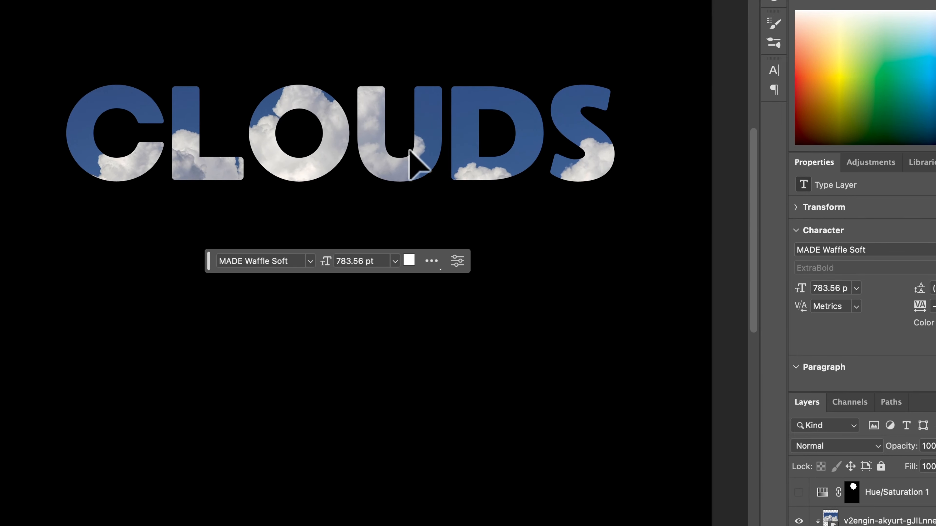
Try scaling the linked CLOUDS text and cloud photo together down to about 91% with Free Transform
key(super+t)
drag(11, 437, 73, 388)
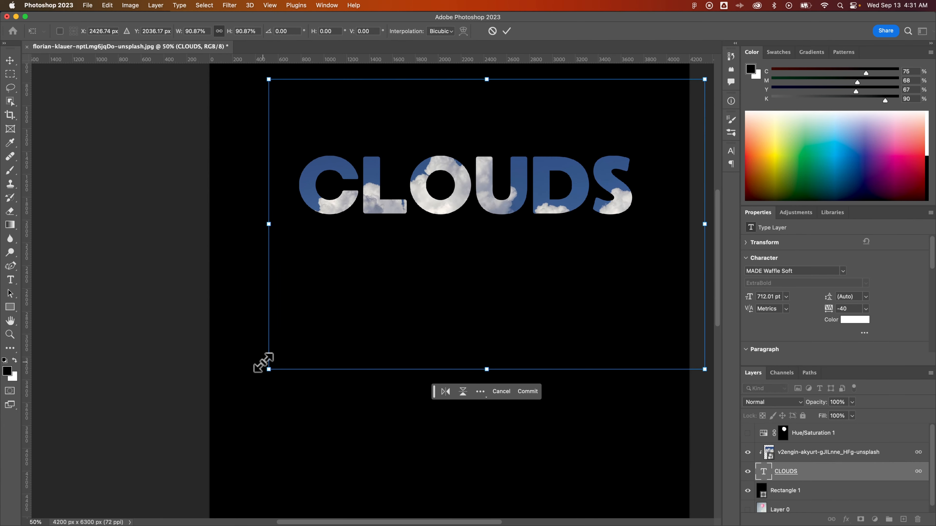
key(Return)
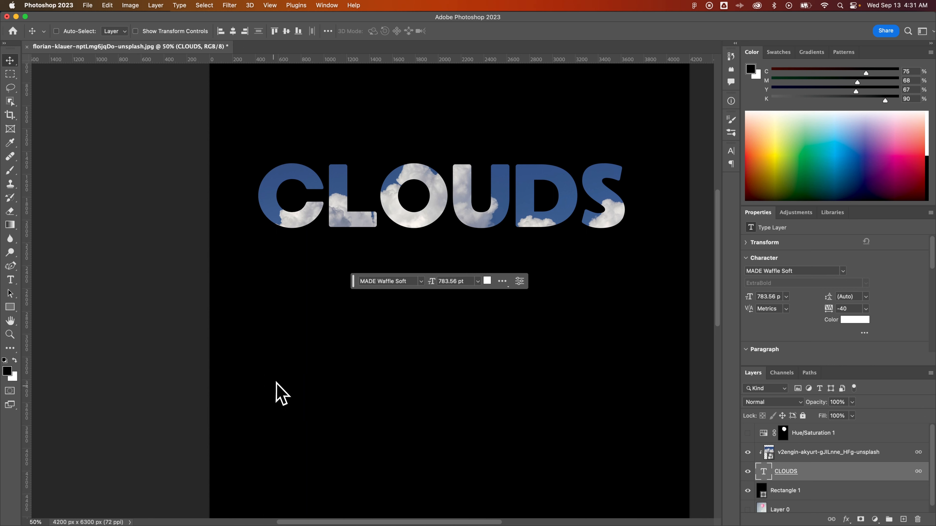
drag(377, 240, 374, 272)
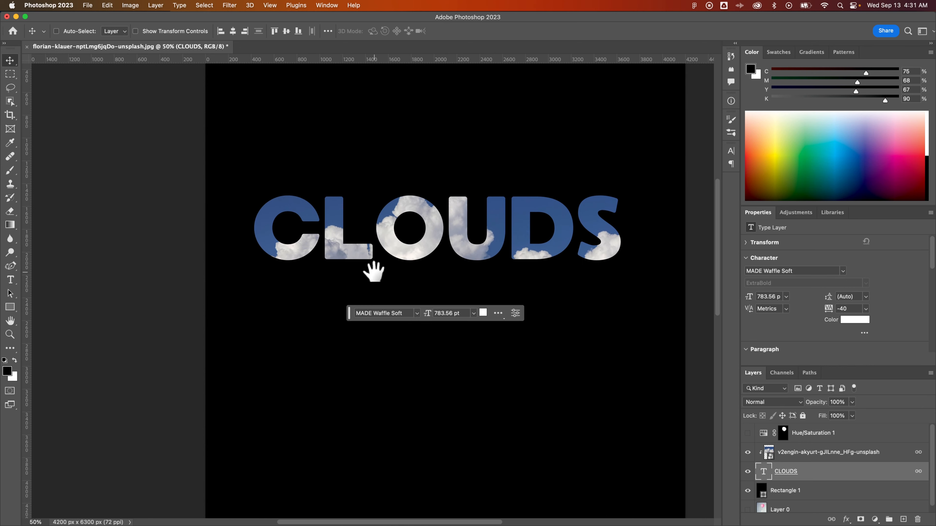